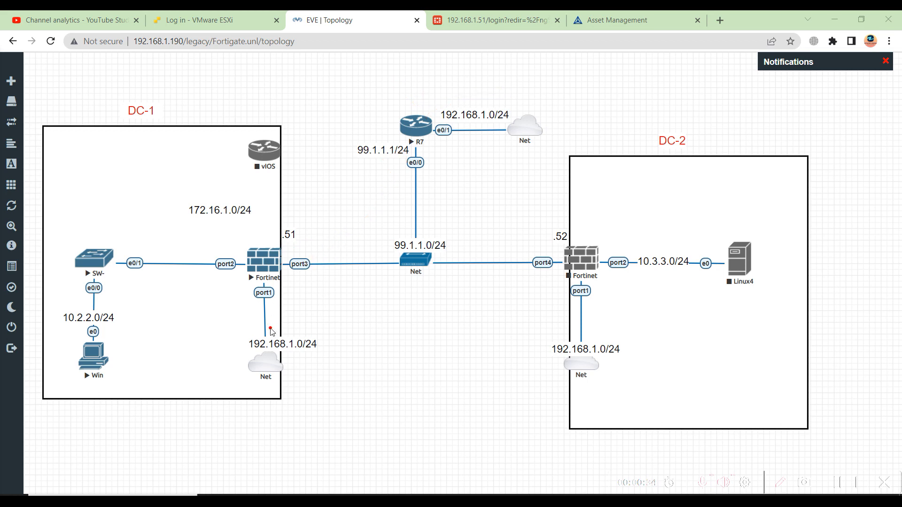
# Rearrange and adjust items on the EVE-NG lab topology canvas.
pyautogui.moveTo(317, 335)
pyautogui.mouseDown()
pyautogui.moveTo(220, 360)
pyautogui.moveTo(322, 394)
pyautogui.moveTo(323, 346)
pyautogui.mouseUp()
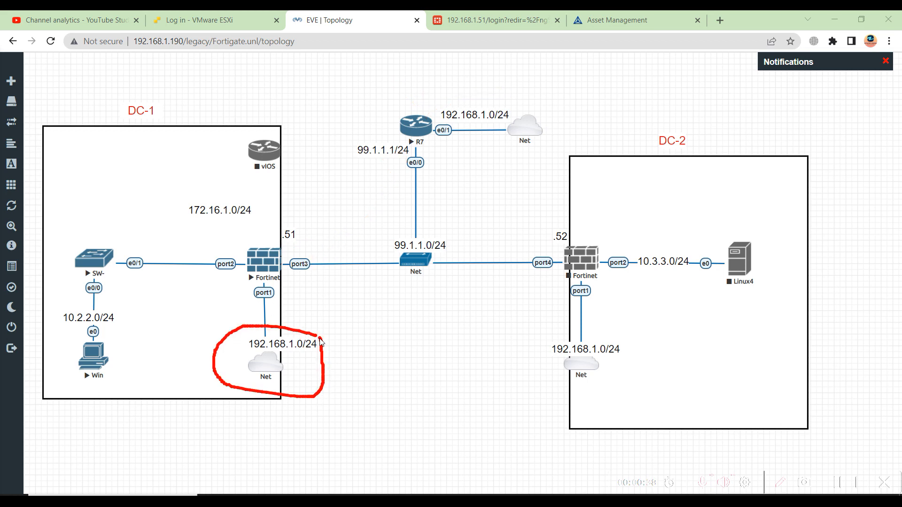
pyautogui.moveTo(643, 350)
pyautogui.mouseDown()
pyautogui.moveTo(585, 331)
pyautogui.moveTo(616, 384)
pyautogui.moveTo(640, 352)
pyautogui.mouseUp()
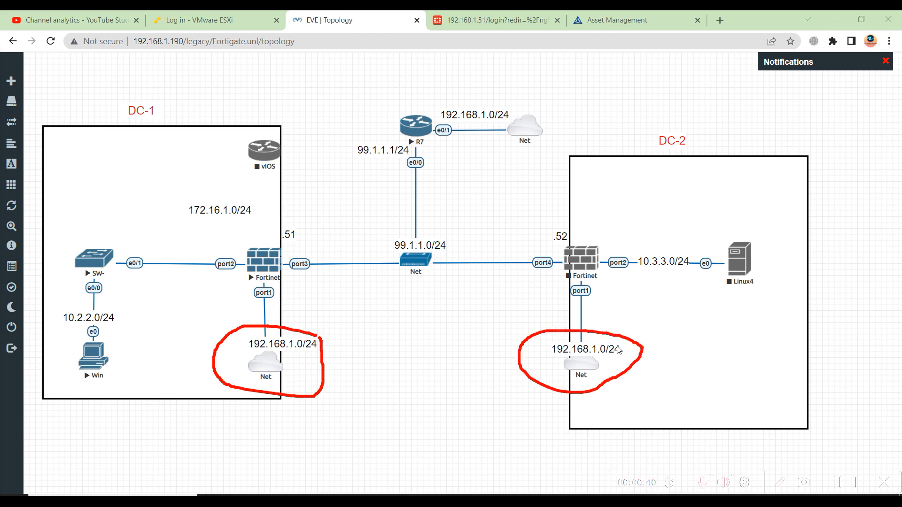
pyautogui.moveTo(282, 256)
pyautogui.mouseDown()
pyautogui.moveTo(329, 218)
pyautogui.moveTo(329, 233)
pyautogui.mouseUp()
pyautogui.moveTo(555, 253)
pyautogui.mouseDown()
pyautogui.moveTo(492, 226)
pyautogui.moveTo(492, 235)
pyautogui.moveTo(512, 224)
pyautogui.mouseUp()
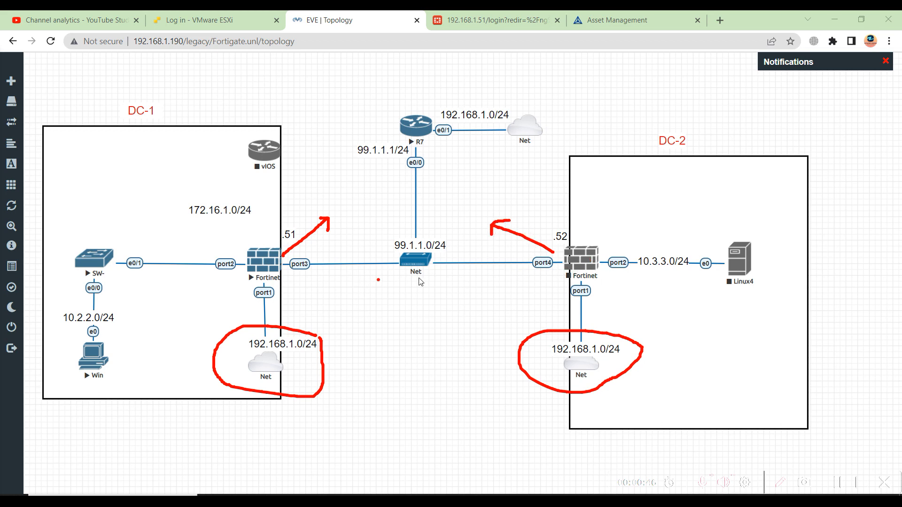
pyautogui.moveTo(348, 200)
pyautogui.mouseDown()
pyautogui.moveTo(349, 217)
pyautogui.moveTo(375, 210)
pyautogui.mouseUp()
pyautogui.click(346, 383)
pyautogui.moveTo(345, 376)
pyautogui.mouseDown()
pyautogui.moveTo(347, 368)
pyautogui.moveTo(364, 393)
pyautogui.moveTo(374, 376)
pyautogui.mouseUp()
pyautogui.click(368, 400)
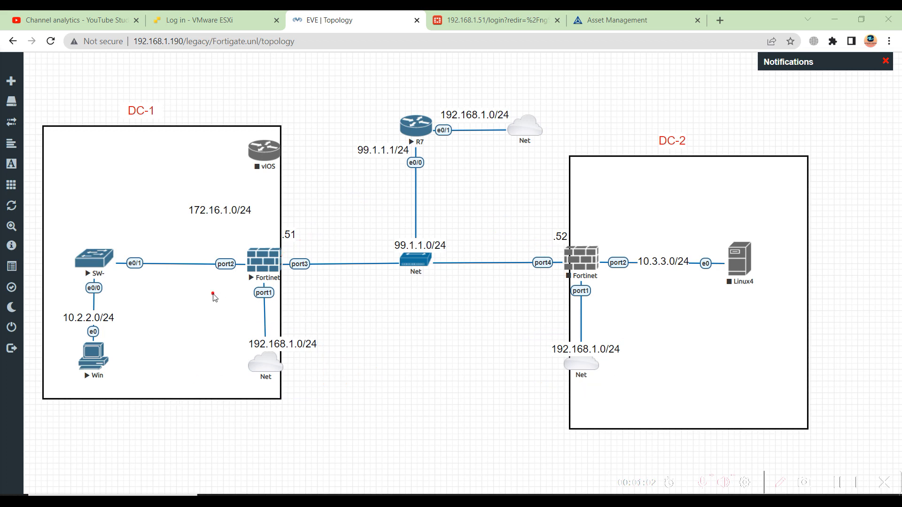
# Finish on the canvas and switch to the FortiGate login page at 192.168.1.51.
pyautogui.moveTo(60, 304)
pyautogui.mouseDown()
pyautogui.moveTo(130, 309)
pyautogui.moveTo(126, 395)
pyautogui.moveTo(66, 398)
pyautogui.moveTo(53, 324)
pyautogui.moveTo(62, 306)
pyautogui.mouseUp()
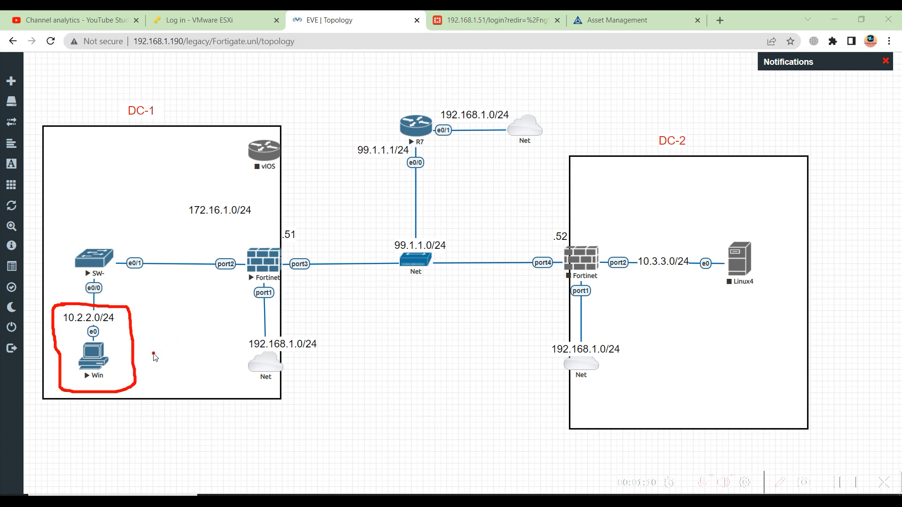
pyautogui.moveTo(96, 393); pyautogui.dragTo(114, 374)
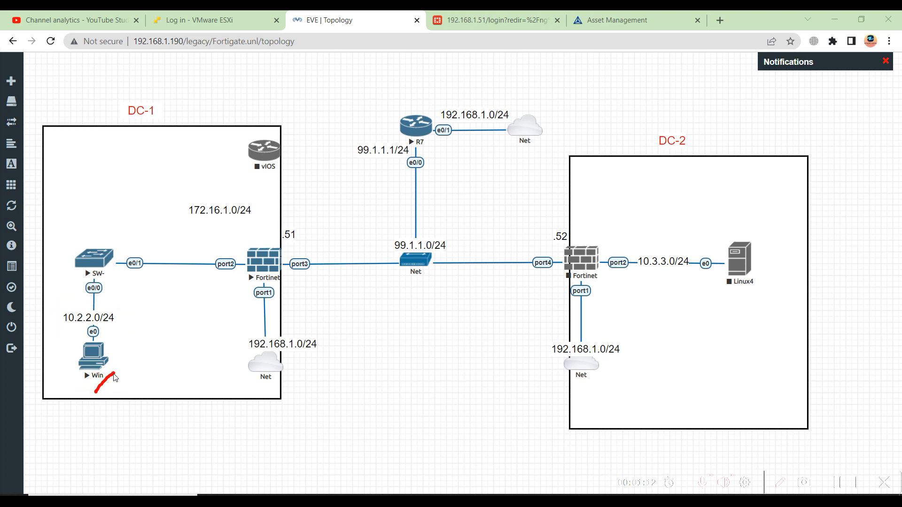
pyautogui.moveTo(116, 337)
pyautogui.mouseDown()
pyautogui.moveTo(195, 296)
pyautogui.moveTo(219, 291)
pyautogui.moveTo(221, 305)
pyautogui.mouseUp()
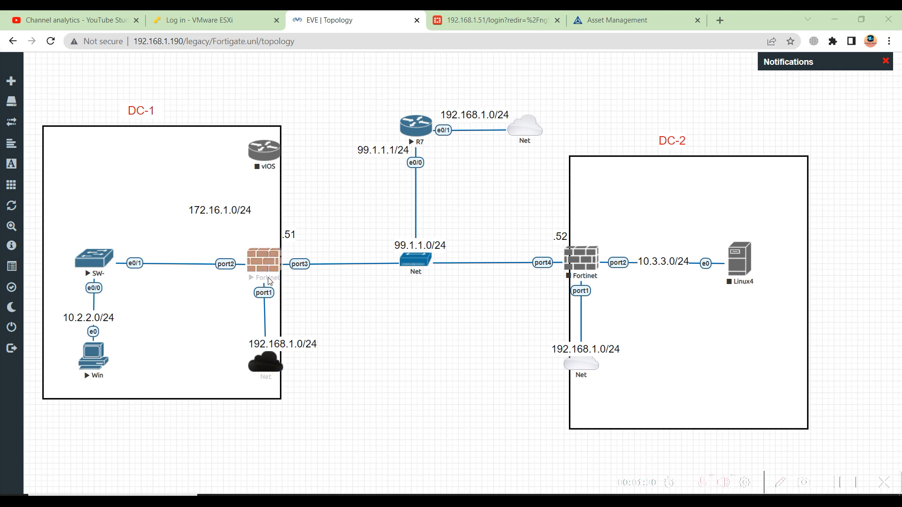
pyautogui.click(481, 28)
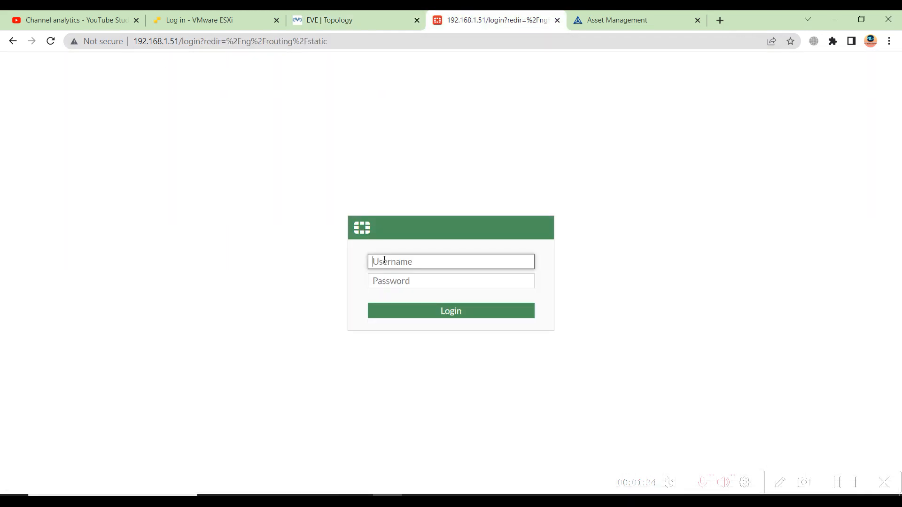
# Log in as admin and dismiss the FortiOS 7.2.0 overview with 'Don't show again' on.
pyautogui.write('admin')
pyautogui.press('Tab')
pyautogui.write('a')
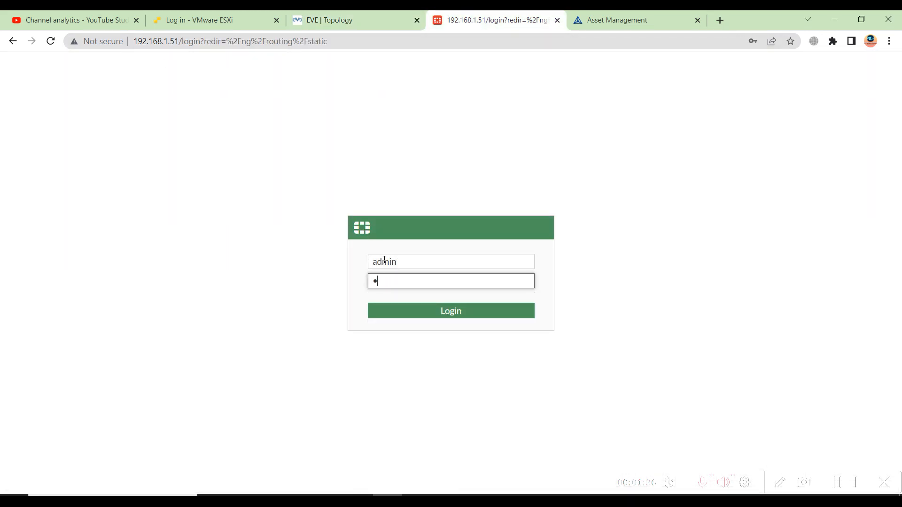
pyautogui.press('Return')
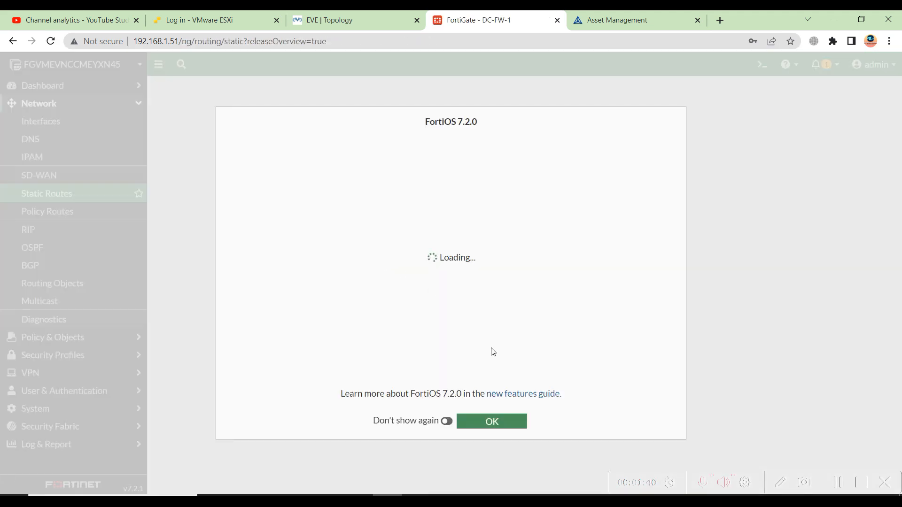
pyautogui.click(447, 422)
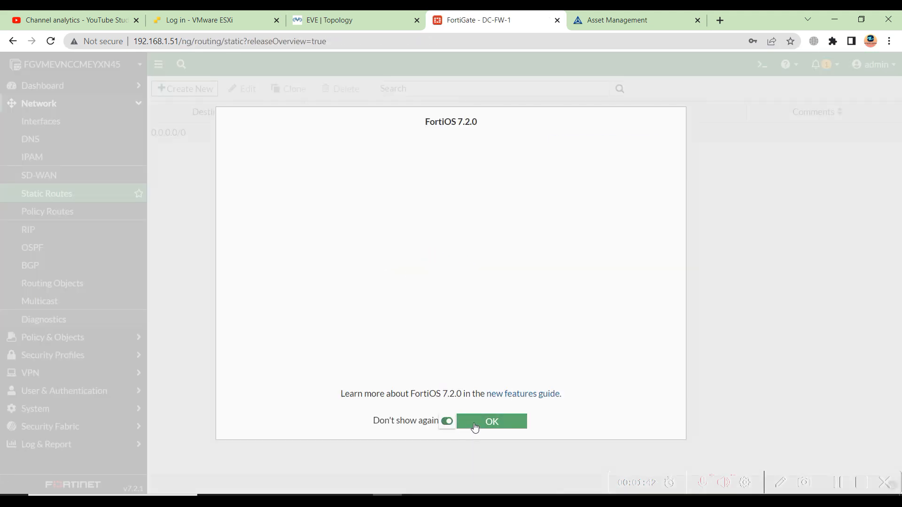
pyautogui.click(470, 423)
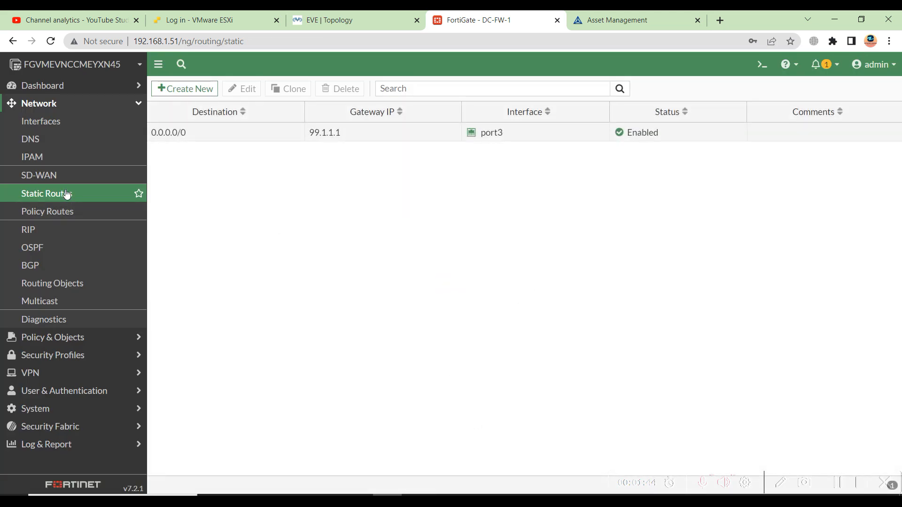
# Enlarge the Network dashboard's Routing widget to list the default route via 99.1.1.1 and connected networks.
pyautogui.click(67, 94)
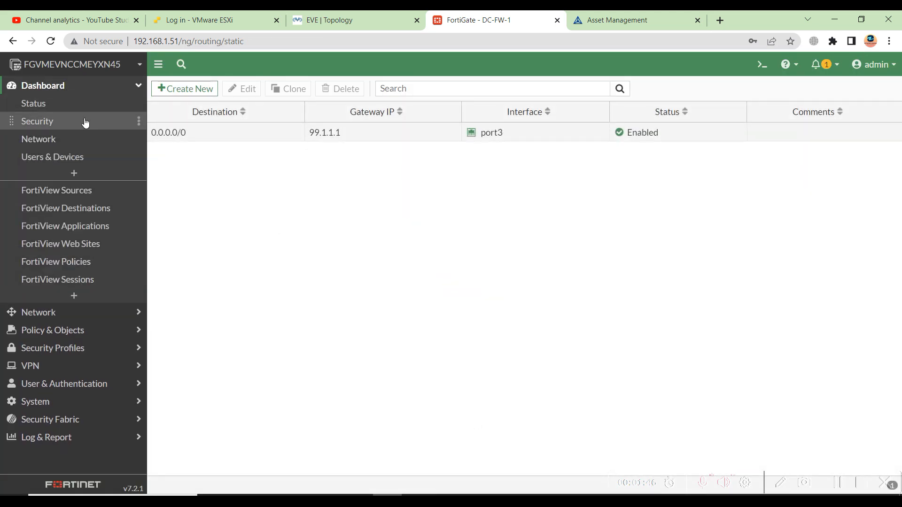
pyautogui.click(57, 140)
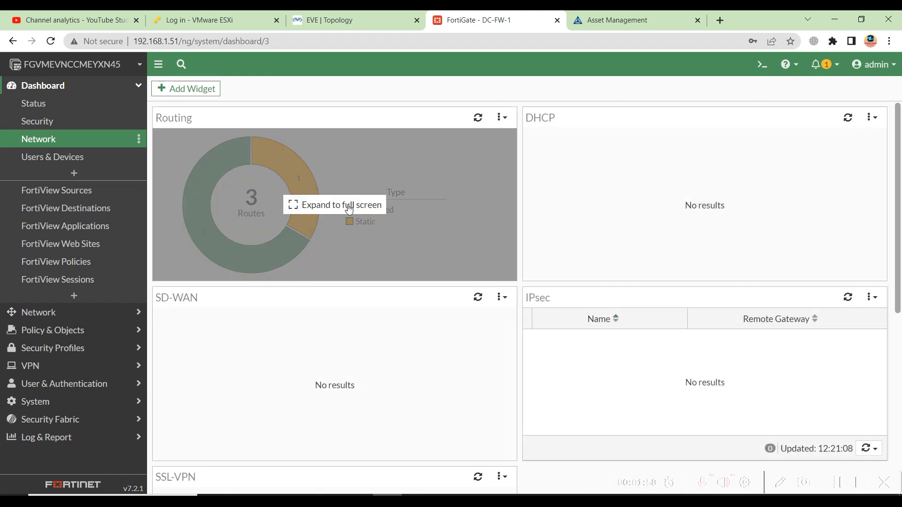
pyautogui.click(349, 209)
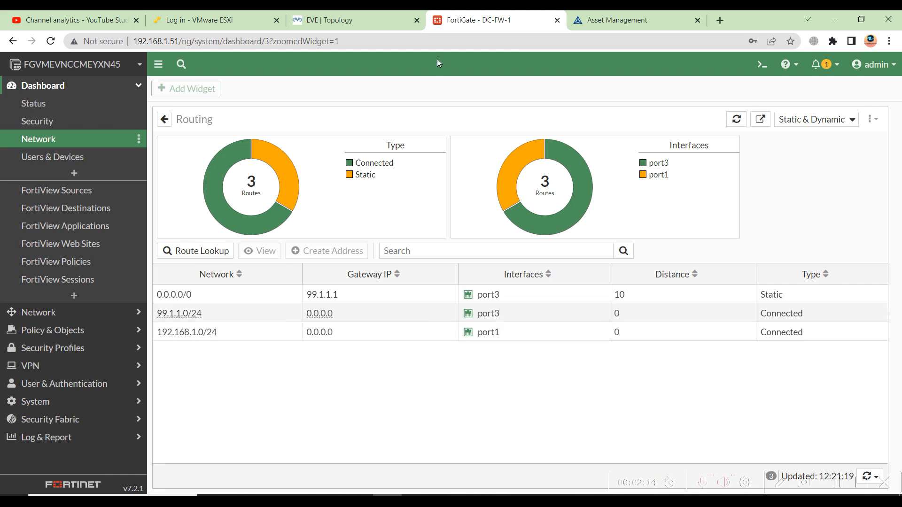
pyautogui.click(342, 15)
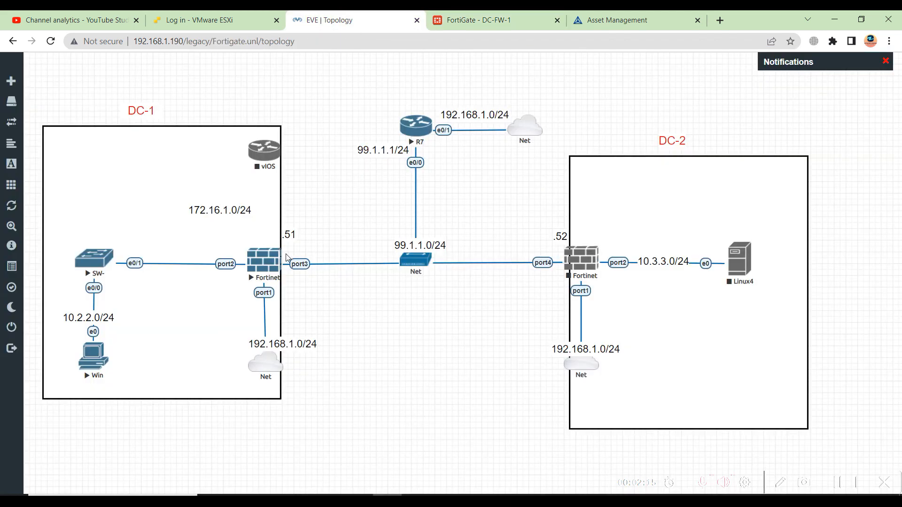
pyautogui.click(486, 19)
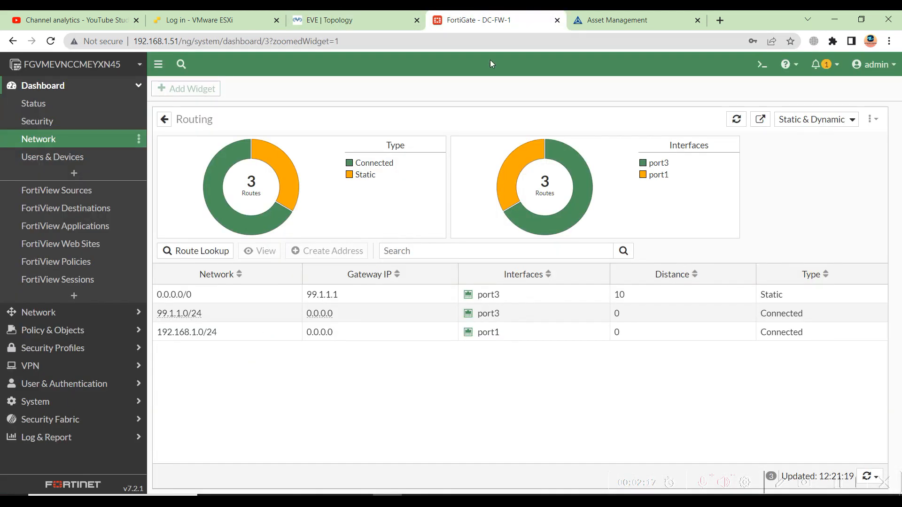
pyautogui.click(66, 316)
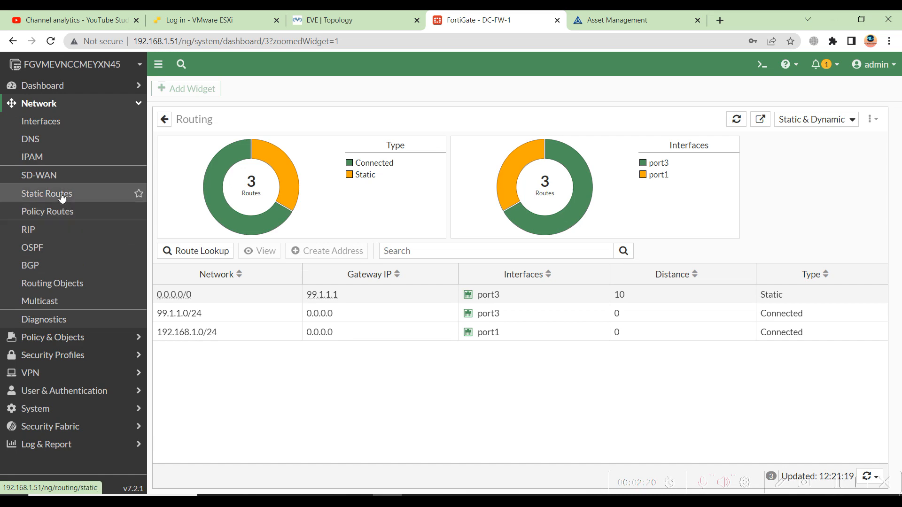
# Open the Interfaces list and edit port2.
pyautogui.click(52, 121)
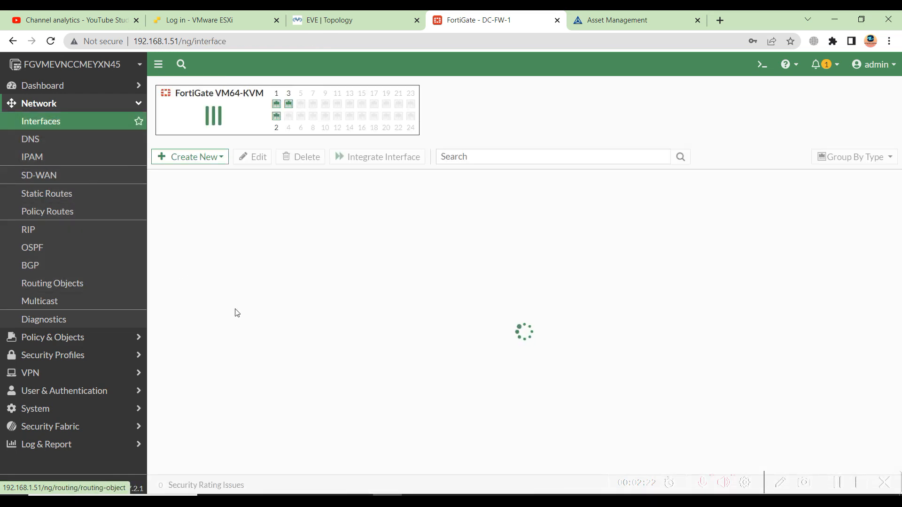
pyautogui.click(400, 20)
pyautogui.click(480, 20)
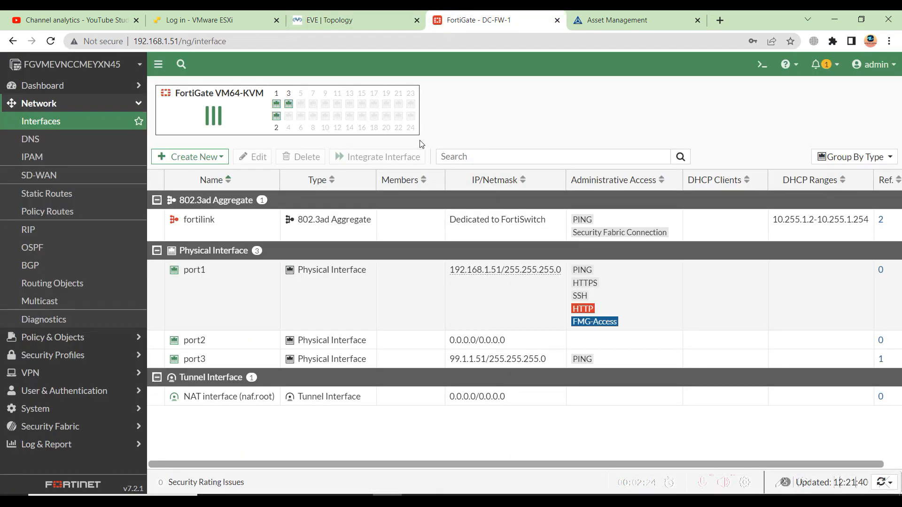
pyautogui.doubleClick(197, 341)
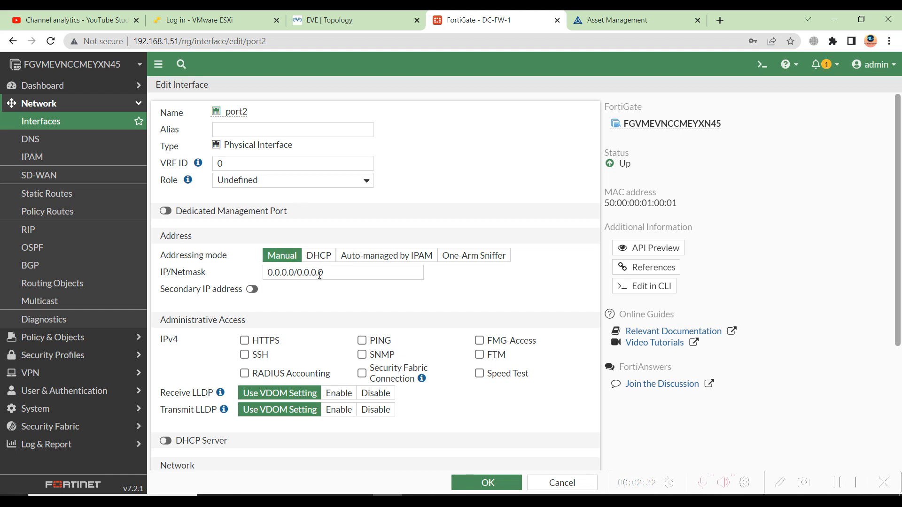
# Set port2's IP/Netmask to 10.2.2.51/24 with PING access and save it.
pyautogui.click(266, 276)
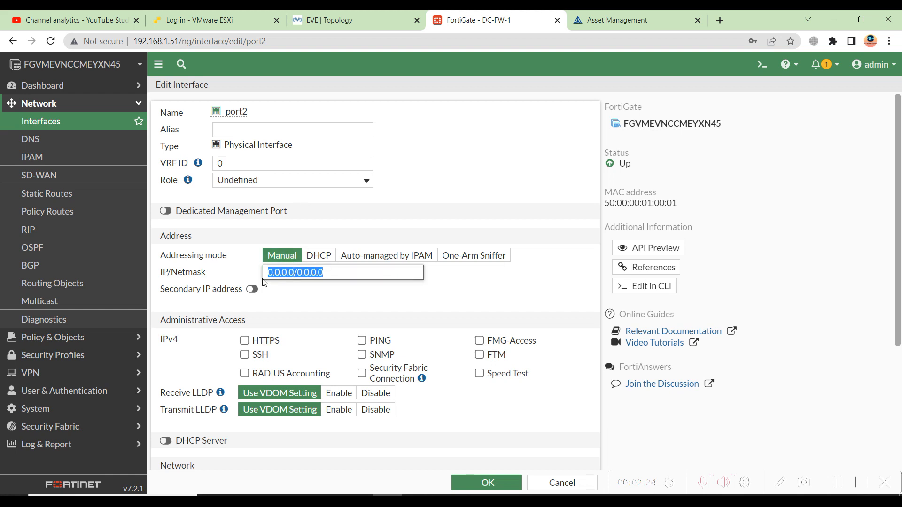
pyautogui.write('1')
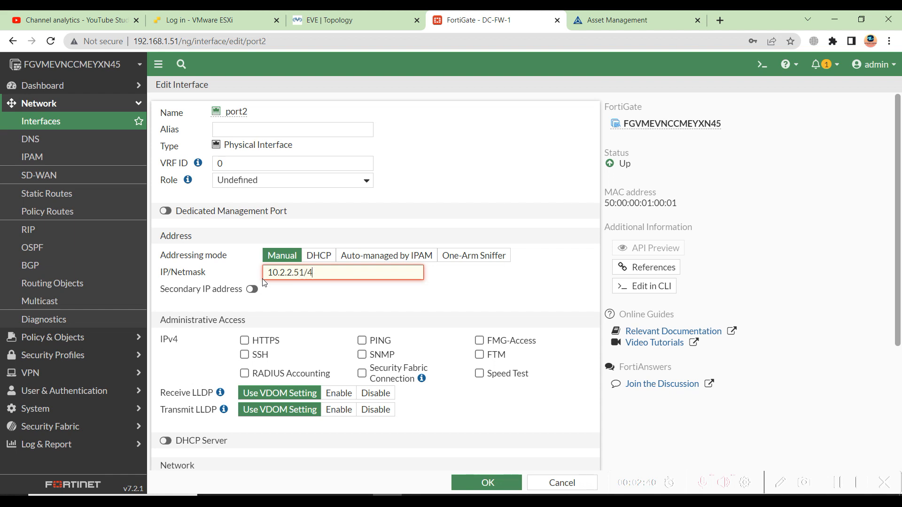
pyautogui.write('0.2.2.51/4')
pyautogui.press('BackSpace')
pyautogui.write('24')
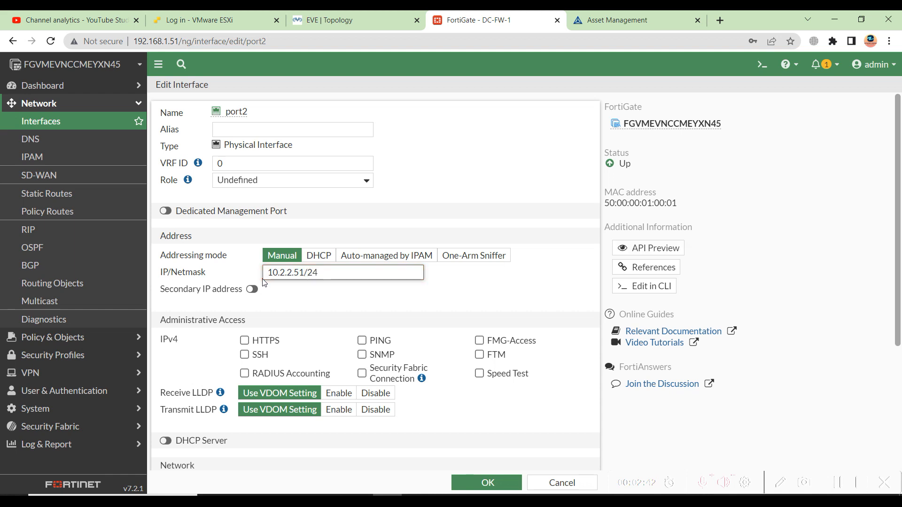
pyautogui.click(365, 344)
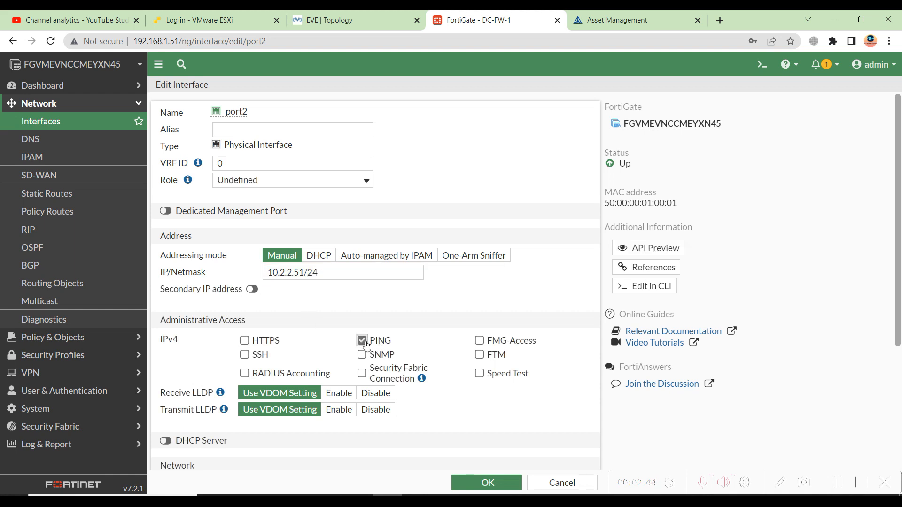
pyautogui.scroll(-2, 411, 316)
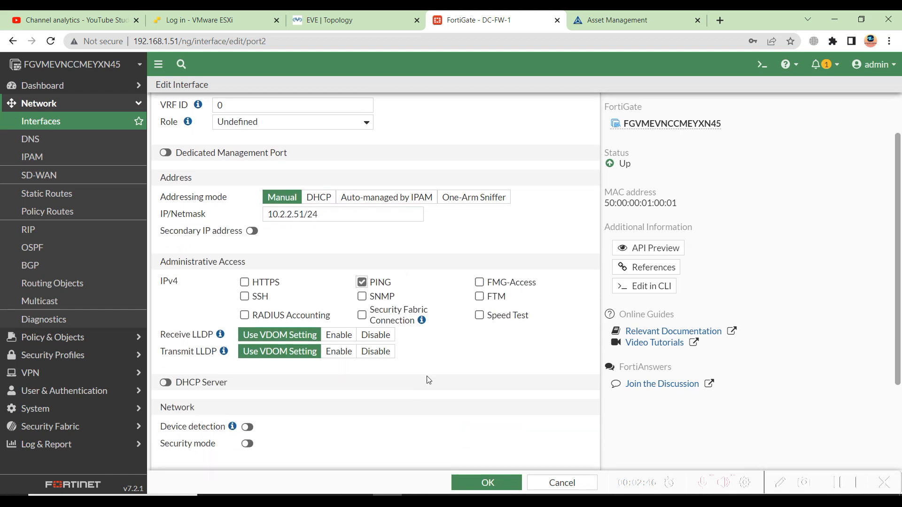
pyautogui.click(469, 480)
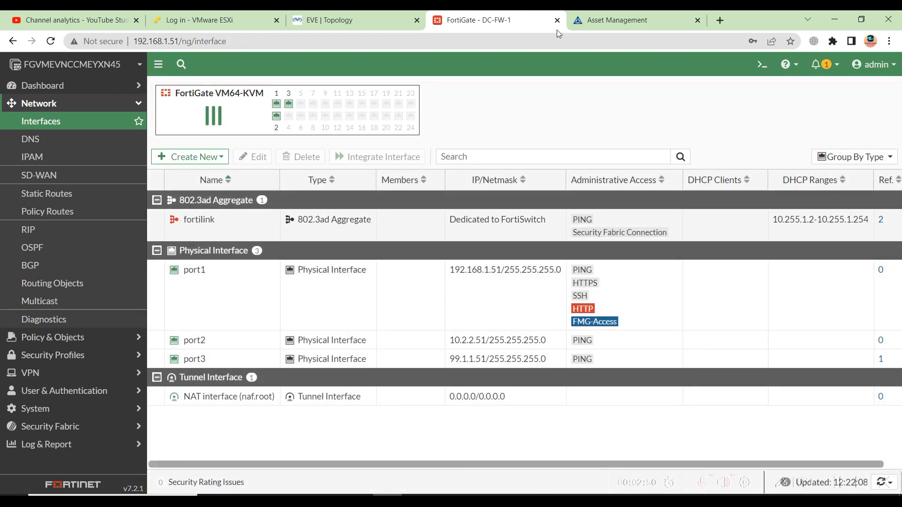
pyautogui.click(74, 86)
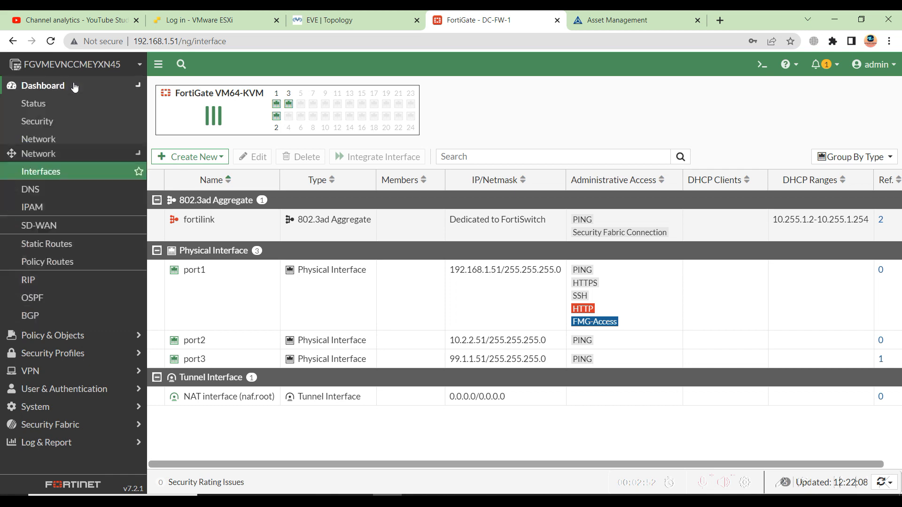
# Verify 10.2.2.0/24 appears connected on port2 in the full Routing view, then go back to Status.
pyautogui.click(49, 105)
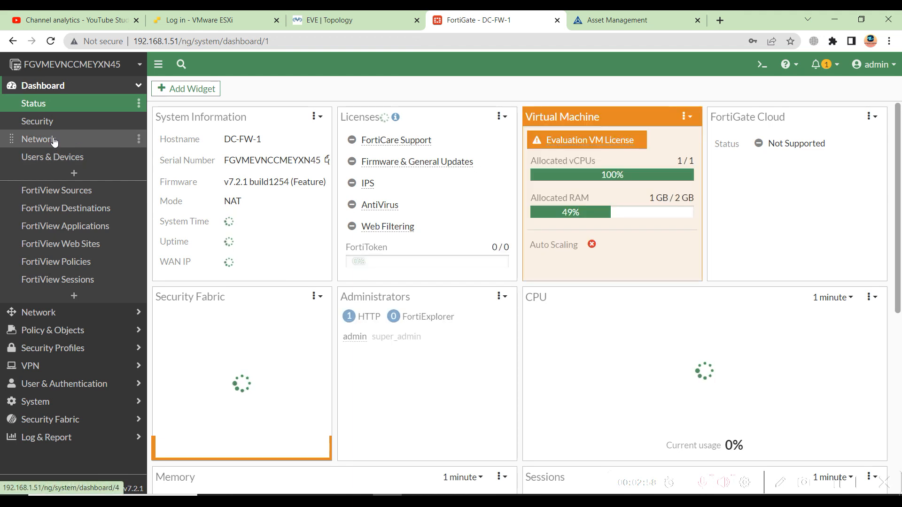
pyautogui.click(75, 139)
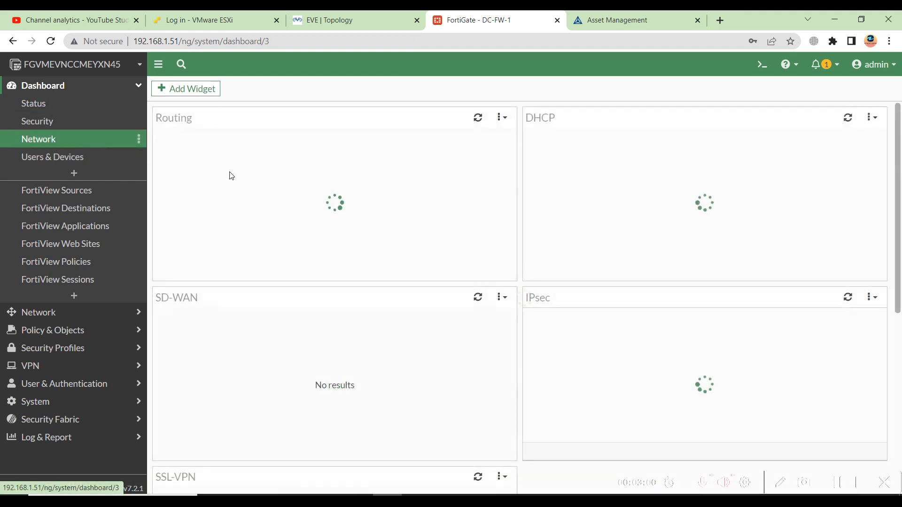
pyautogui.moveTo(312, 202)
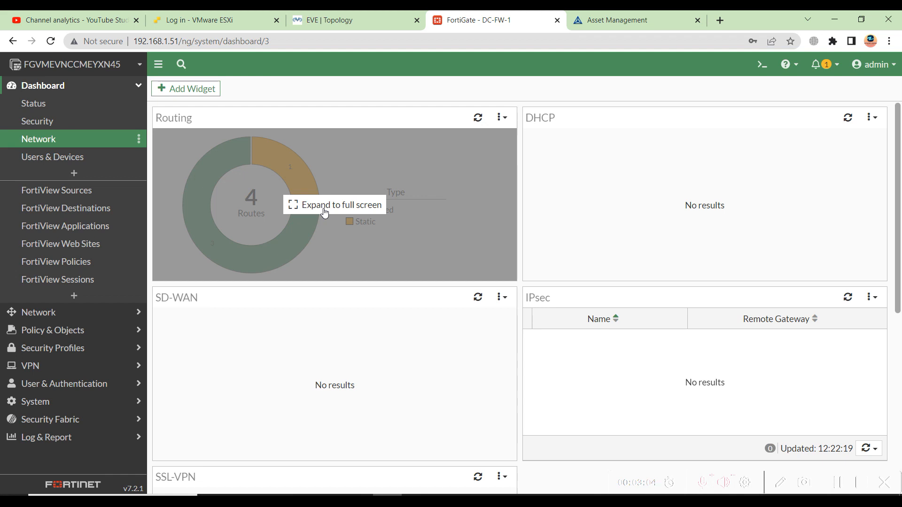
pyautogui.click(324, 207)
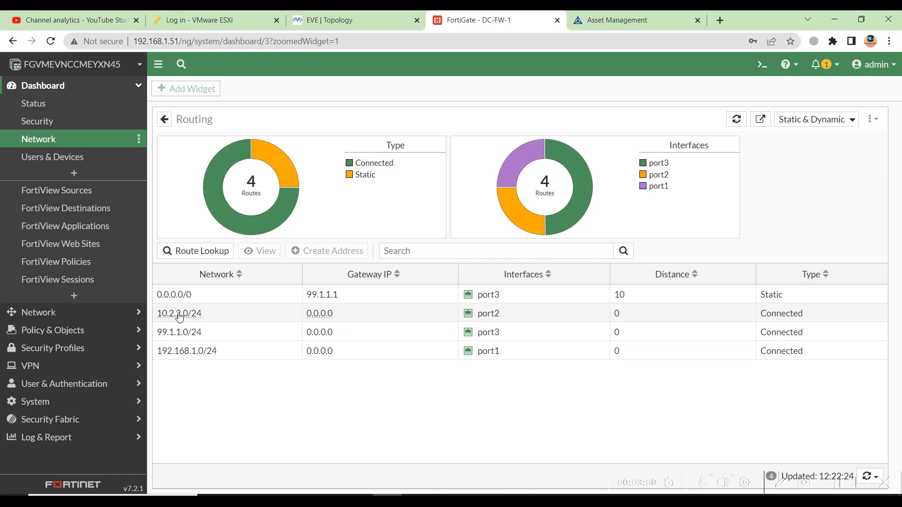
pyautogui.click(50, 106)
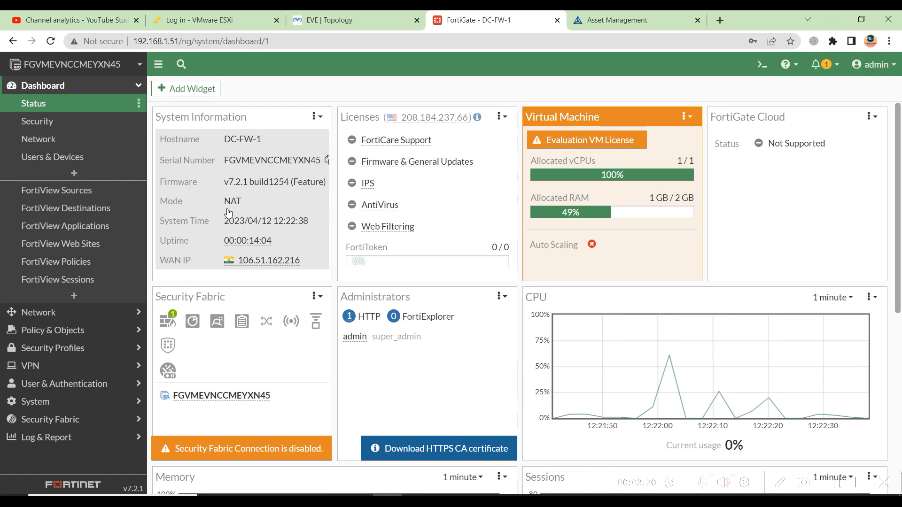
# Switch to the EVE | Topology tab showing the Fortigate.unl lab.
pyautogui.click(356, 21)
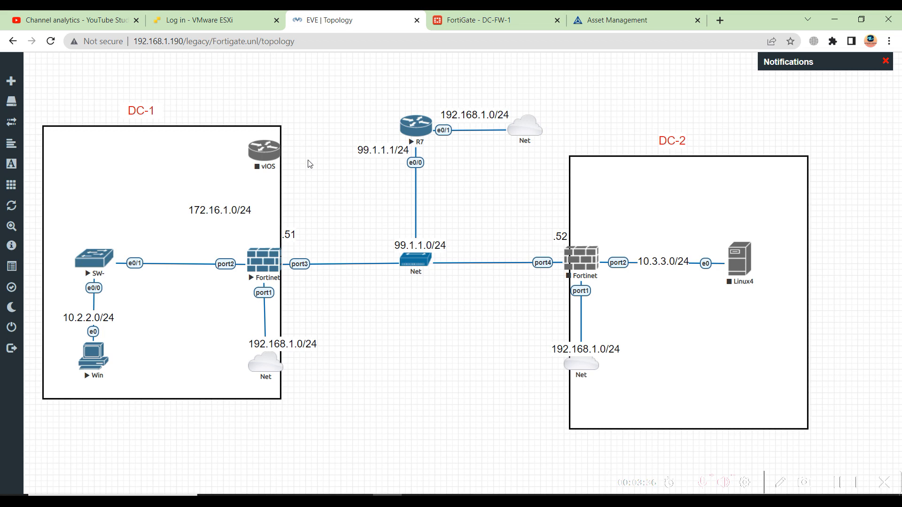
# Open a console to the Win node and log in to Windows 7 with its password.
pyautogui.click(490, 27)
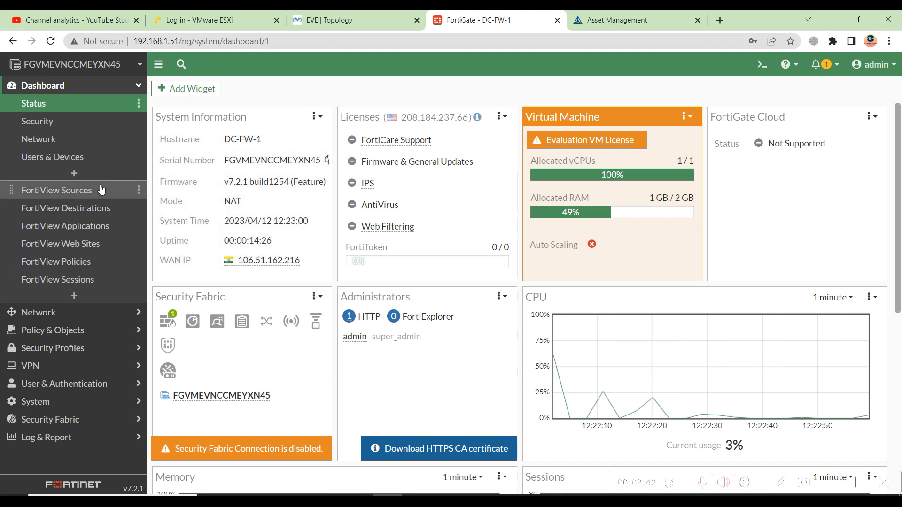
pyautogui.moveTo(347, 19)
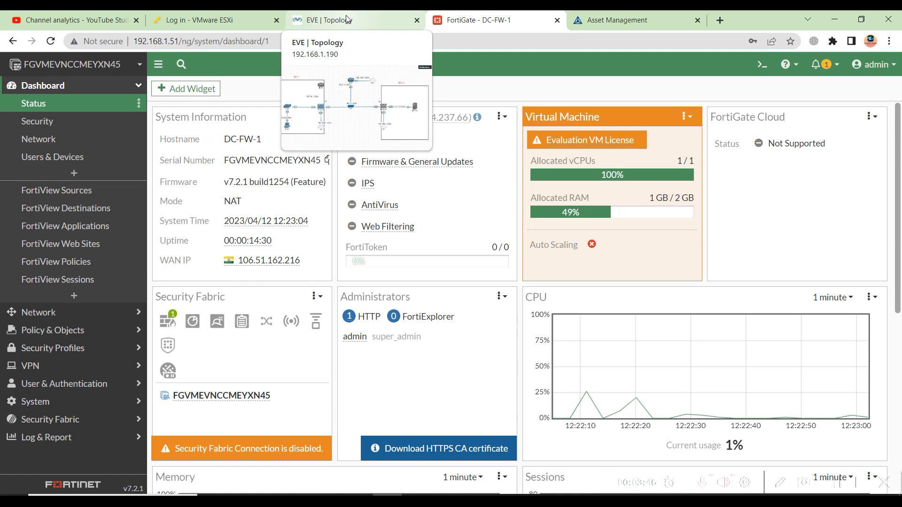
pyautogui.click(347, 19)
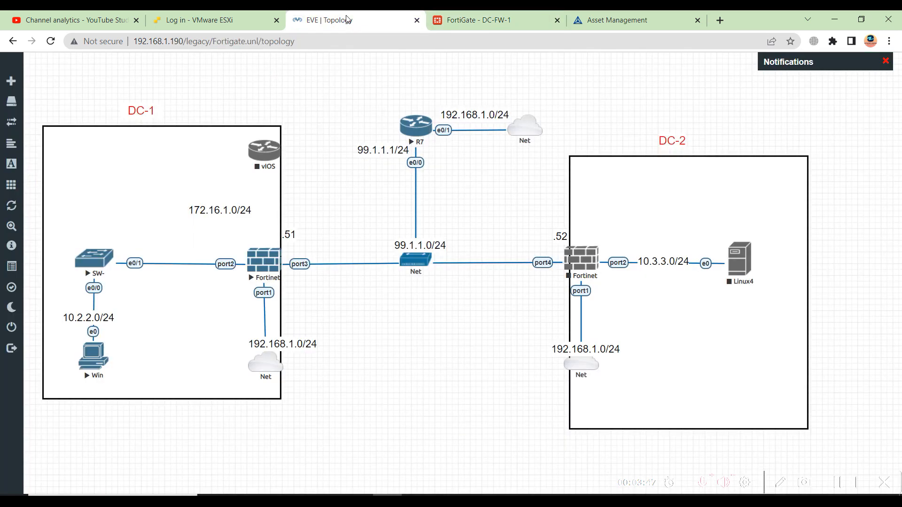
pyautogui.click(89, 370)
pyautogui.click(452, 124)
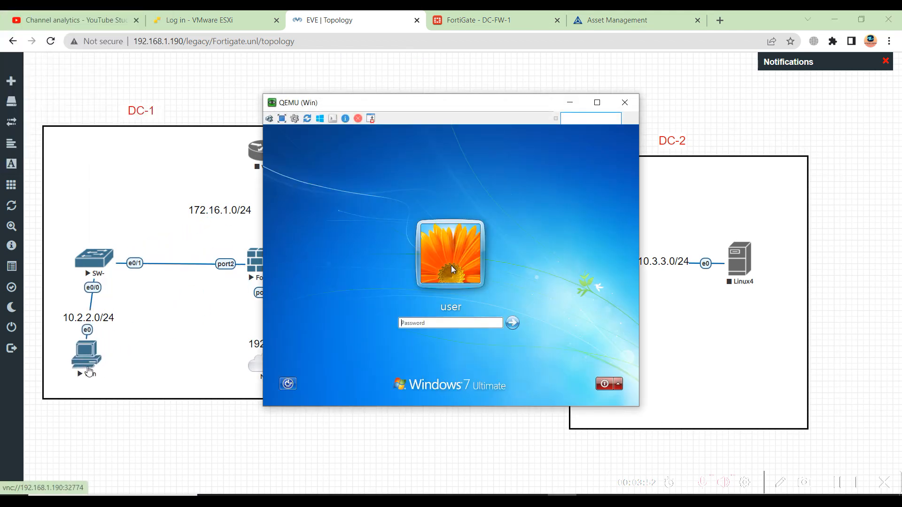
pyautogui.click(95, 373)
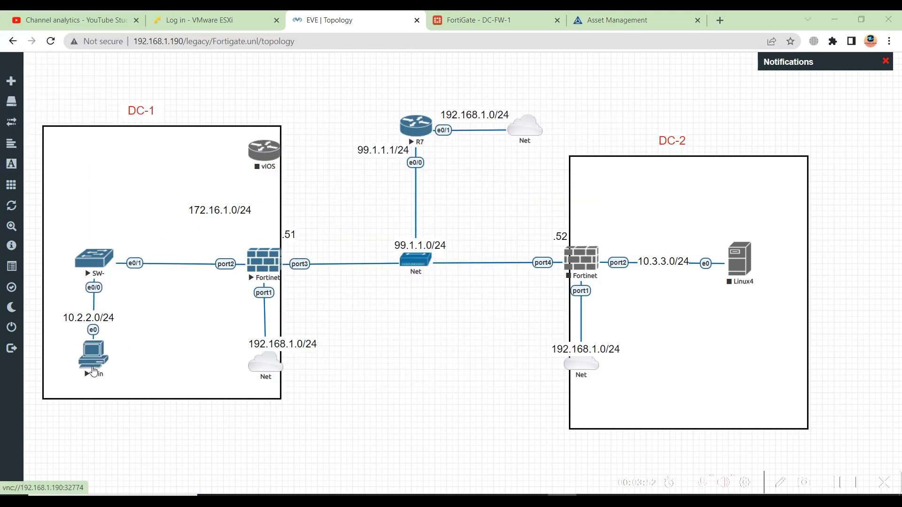
pyautogui.click(555, 496)
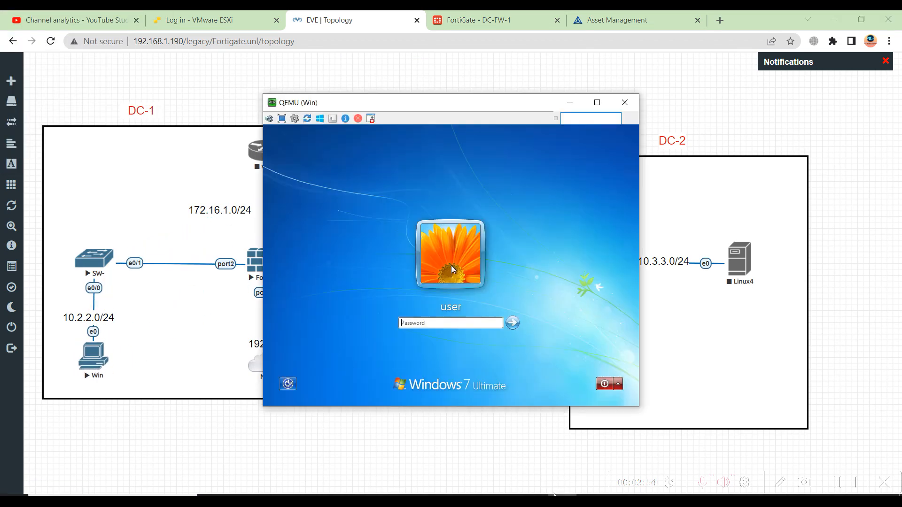
pyautogui.click(449, 323)
pyautogui.write('•••••••')
pyautogui.press('Return')
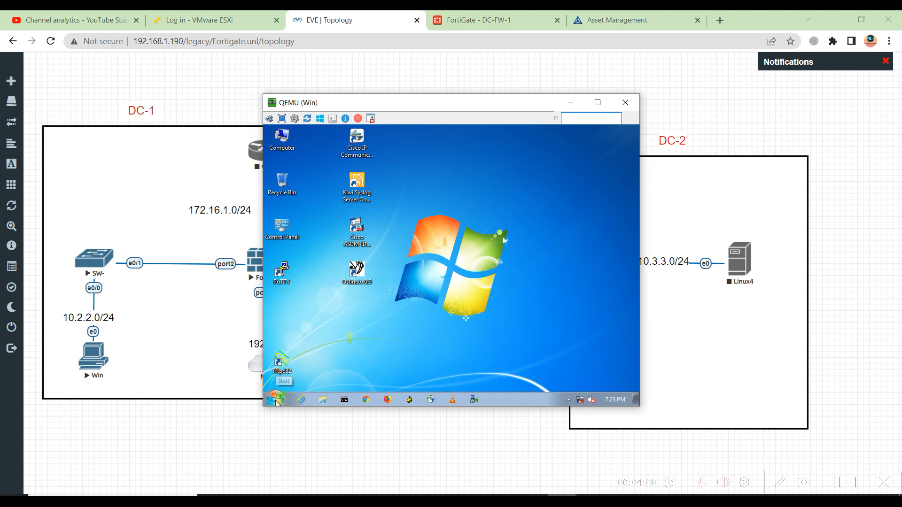
# Launch Run from the Start search and run ncpa.cpl.
pyautogui.click(295, 374)
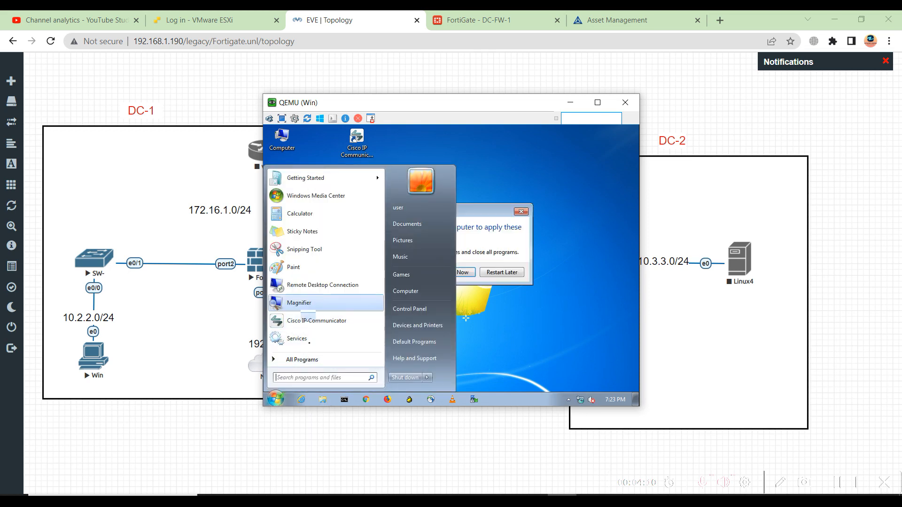
pyautogui.click(319, 378)
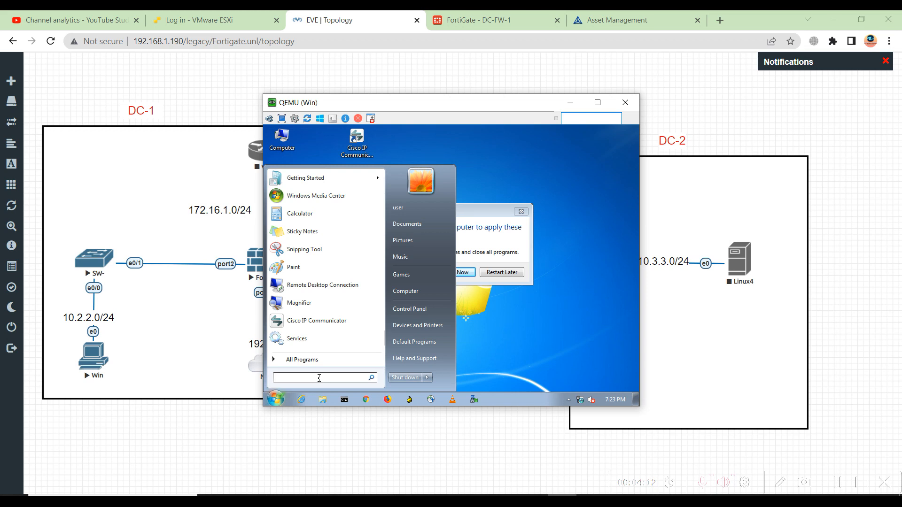
pyautogui.write('run')
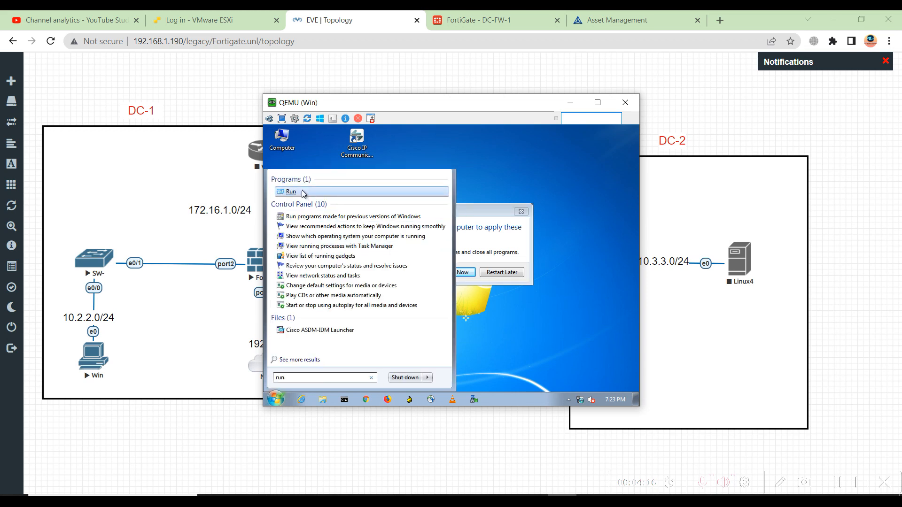
pyautogui.click(302, 190)
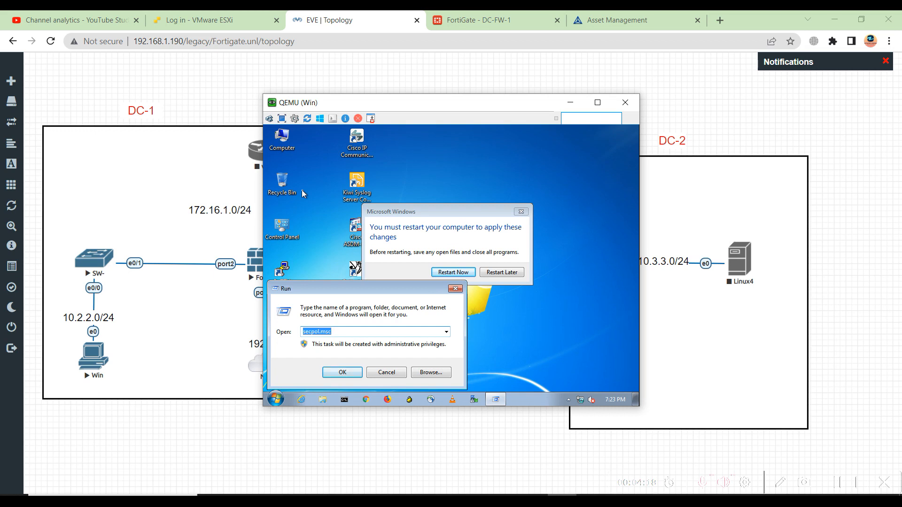
pyautogui.write('ncpa.cpl')
pyautogui.press('Return')
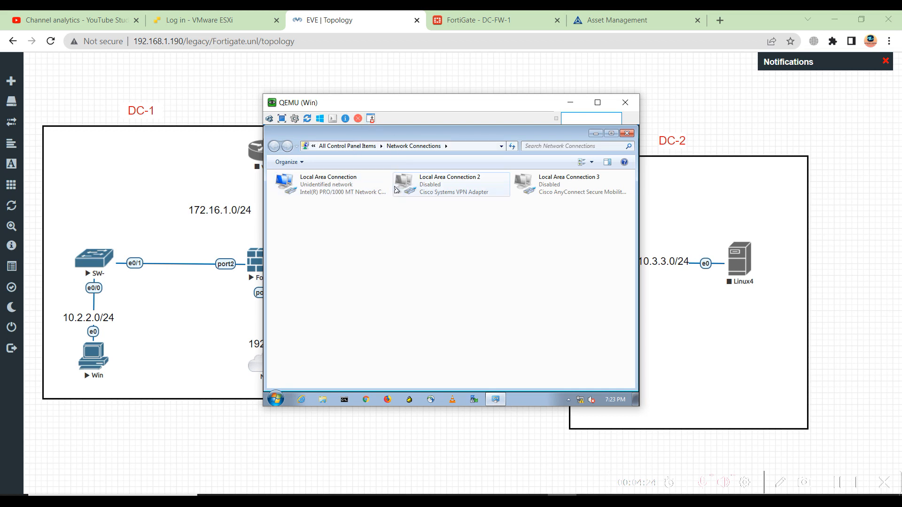
# Set Local Area Connection's IPv4 to static 10.2.2.100, mask 255.255.255.0, and apply.
pyautogui.rightClick(315, 188)
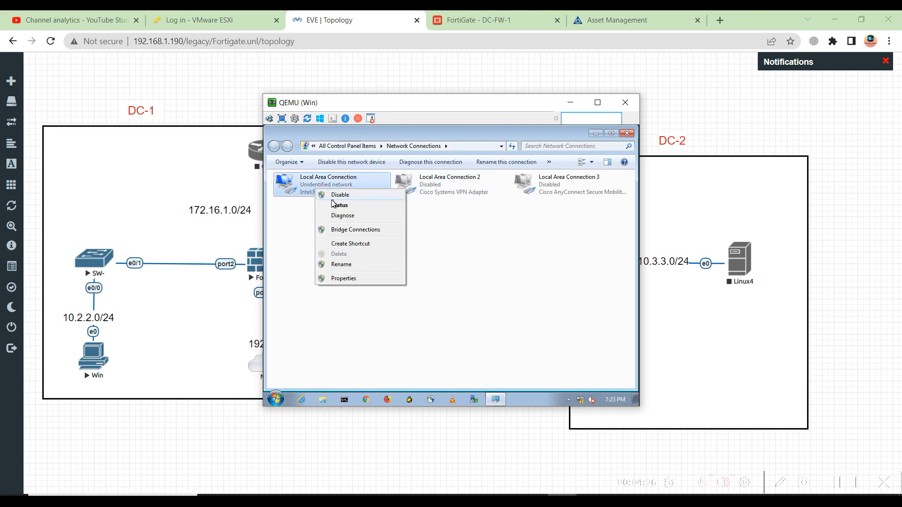
pyautogui.click(343, 279)
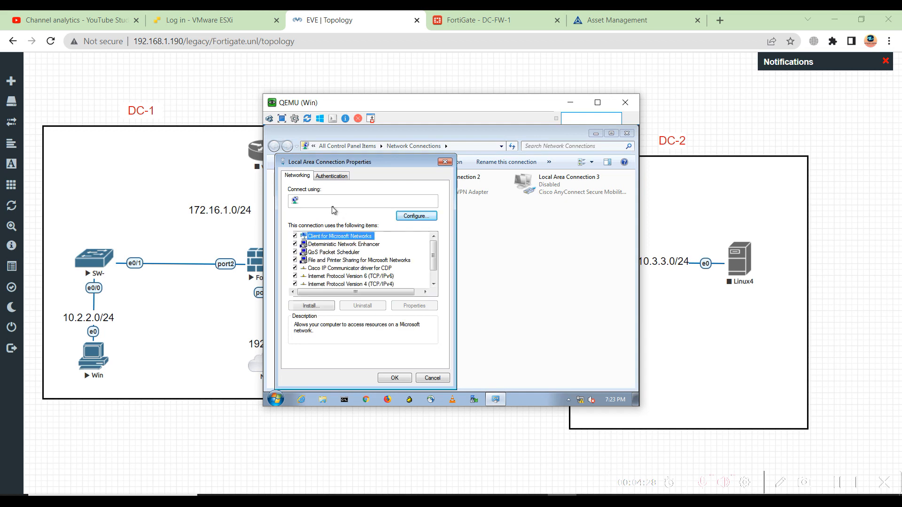
pyautogui.click(377, 285)
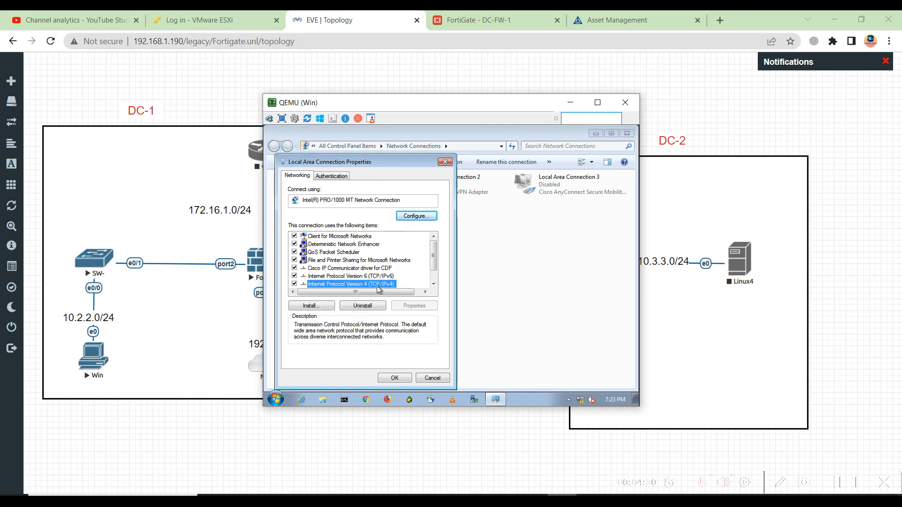
pyautogui.doubleClick(378, 284)
pyautogui.click(332, 249)
pyautogui.click(403, 261)
pyautogui.write('1')
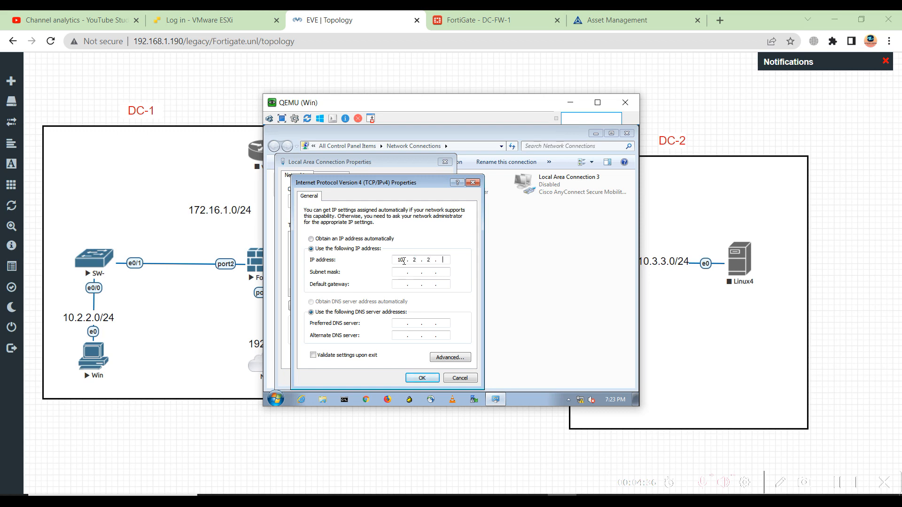
pyautogui.write('0 . 2 . 2 . 100')
pyautogui.press('Tab')
pyautogui.write('255255255')
pyautogui.click(422, 378)
pyautogui.click(404, 381)
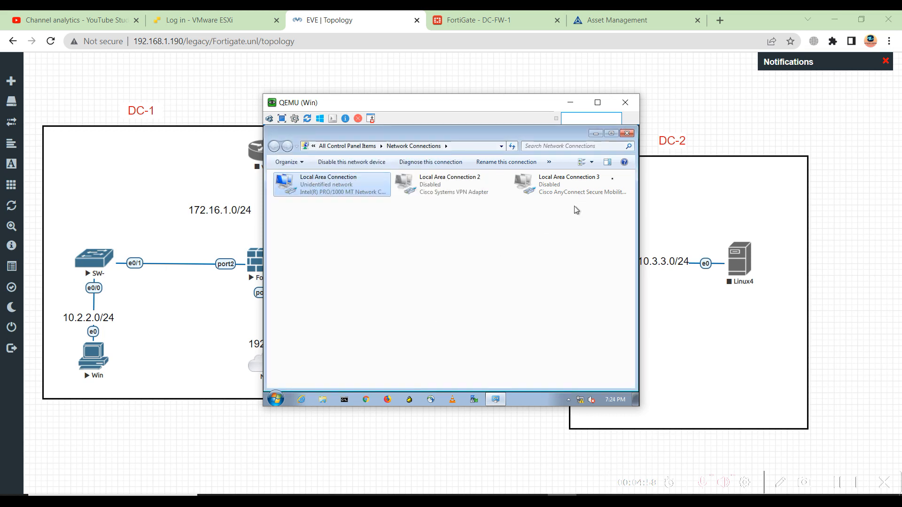
# Check the connection's Status details show IPv4 address 10.2.2.100.
pyautogui.rightClick(332, 190)
pyautogui.click(357, 212)
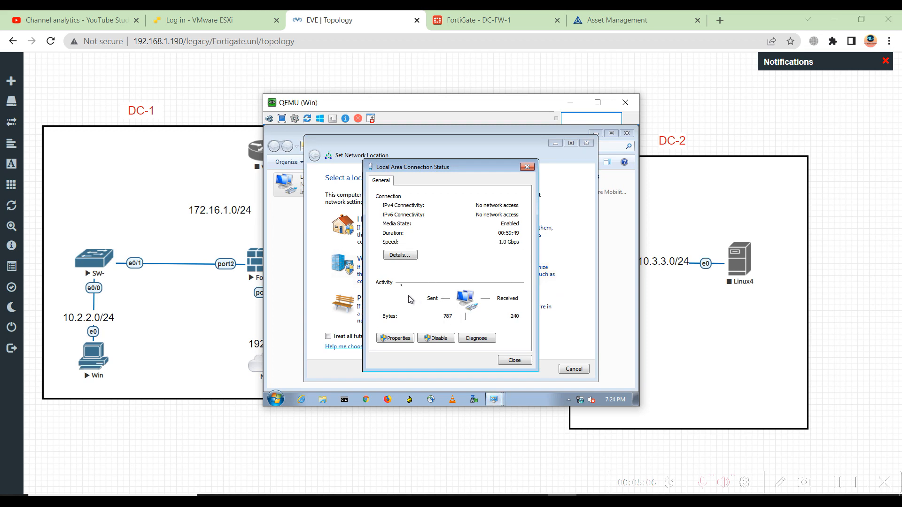
pyautogui.click(400, 256)
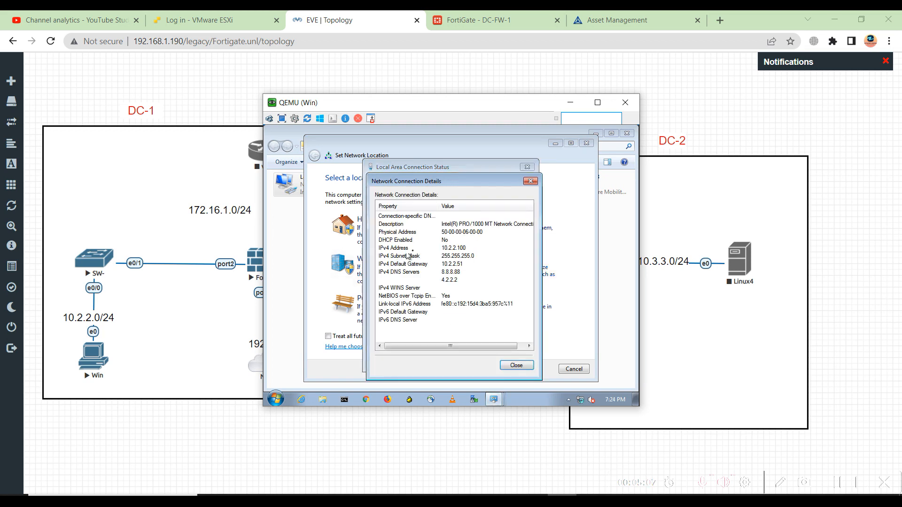
pyautogui.click(444, 252)
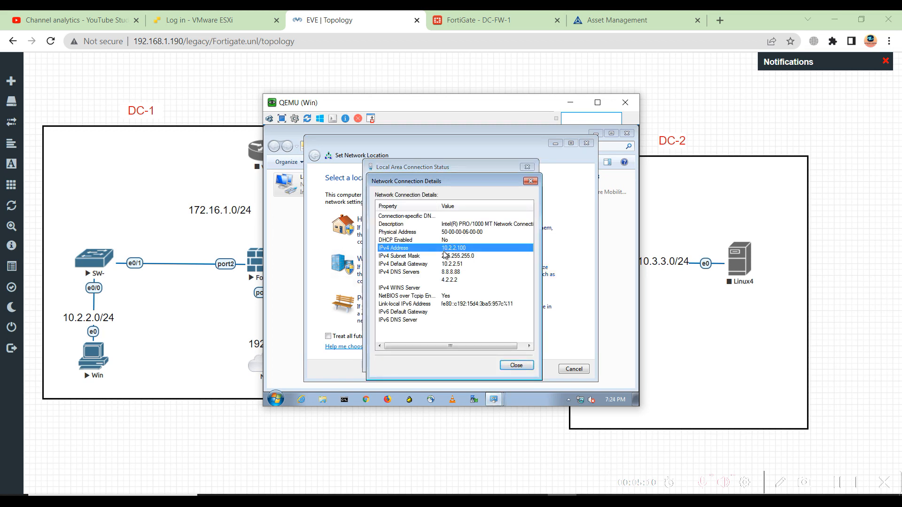
# Close the details, status, network location and connections windows, choosing Restart Later.
pyautogui.click(531, 182)
pyautogui.click(528, 167)
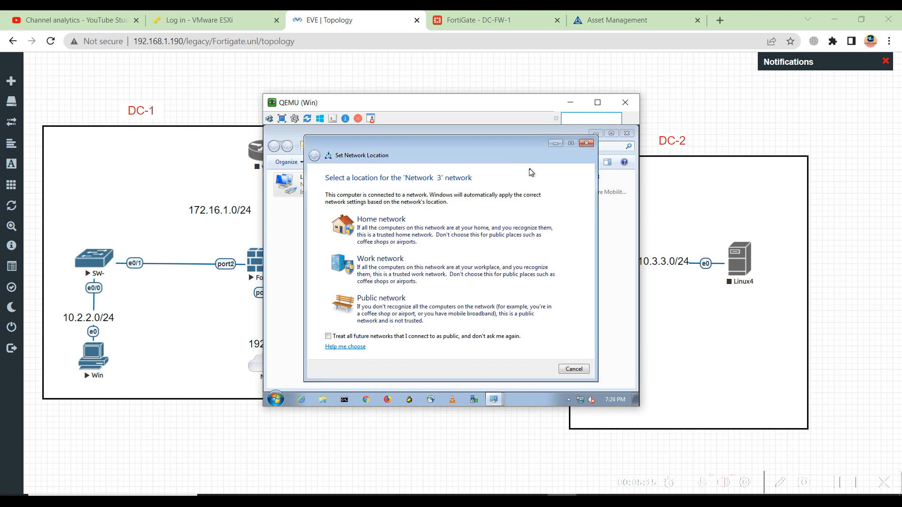
pyautogui.click(586, 143)
pyautogui.click(627, 133)
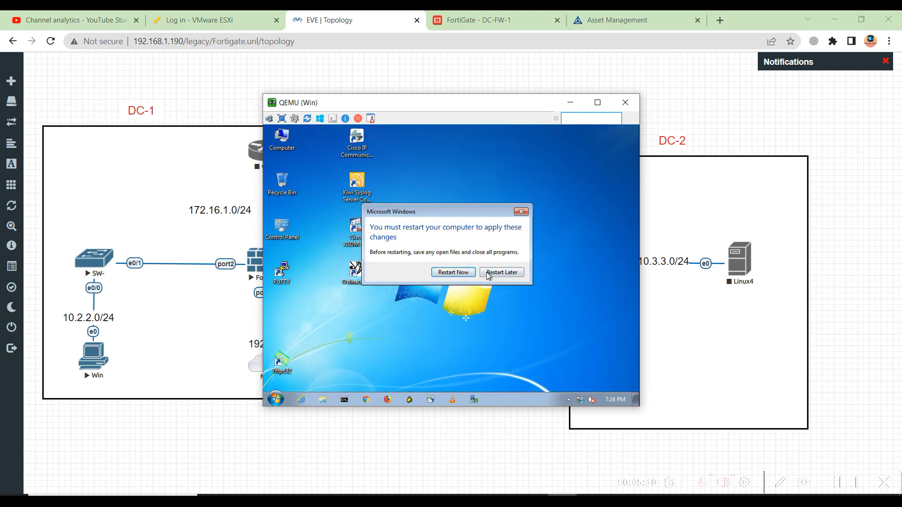
pyautogui.click(501, 272)
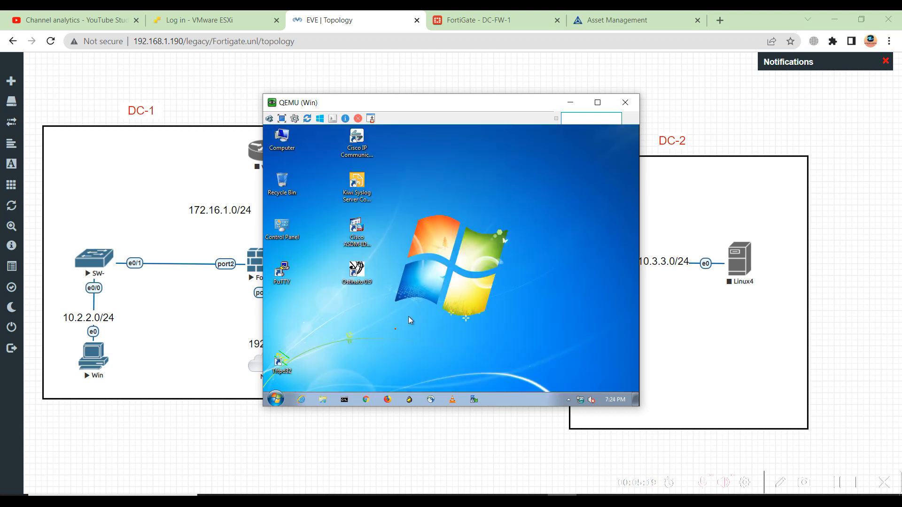
# Ping 10.2.2.51 from Command Prompt with 4/4 replies, then return to the FortiGate DC-FW-1 tab.
pyautogui.click(345, 399)
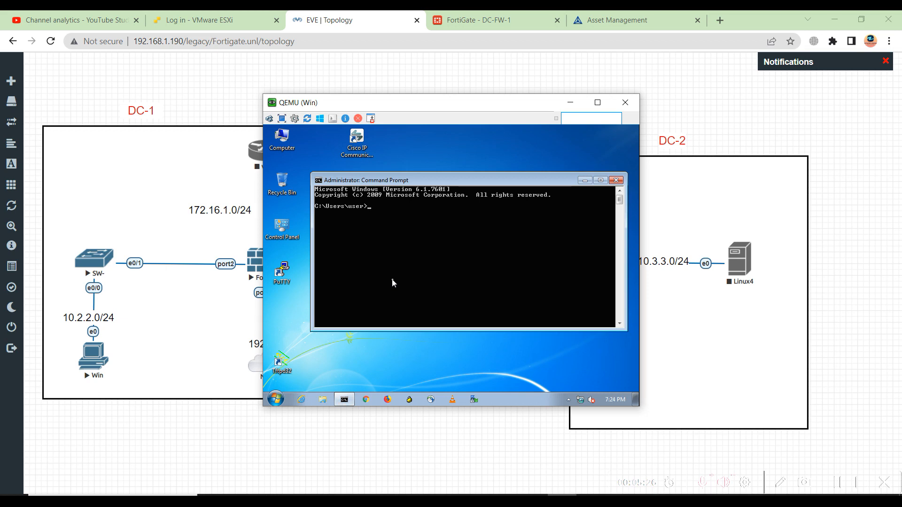
pyautogui.write('ping 10.2.2.51')
pyautogui.press('Return')
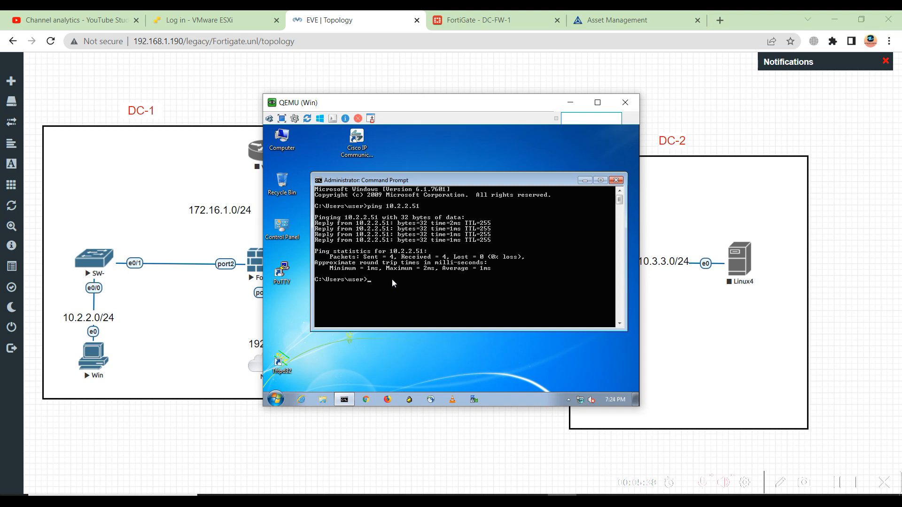
pyautogui.click(475, 28)
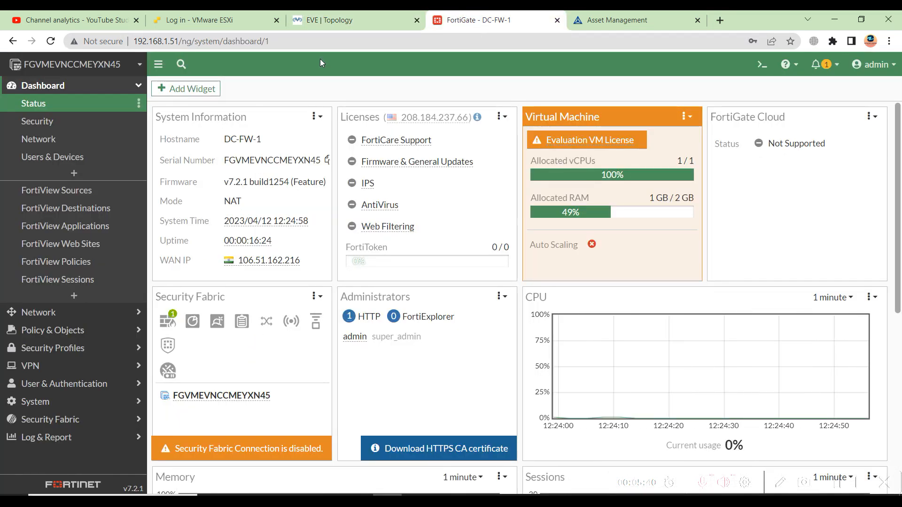
# Confirm port2 shows 10.2.2.51/255.255.255.0 in Network > Interfaces, then return to the Windows 7 ping results.
pyautogui.click(53, 313)
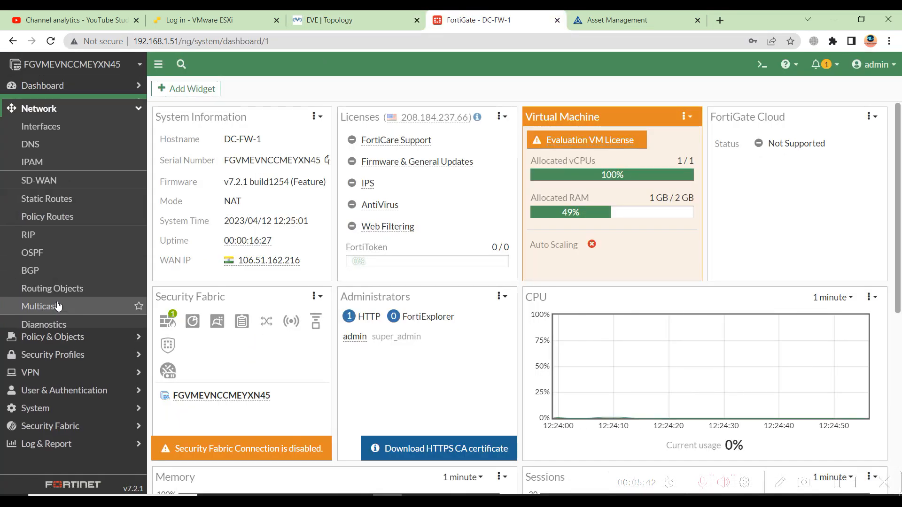
pyautogui.click(59, 124)
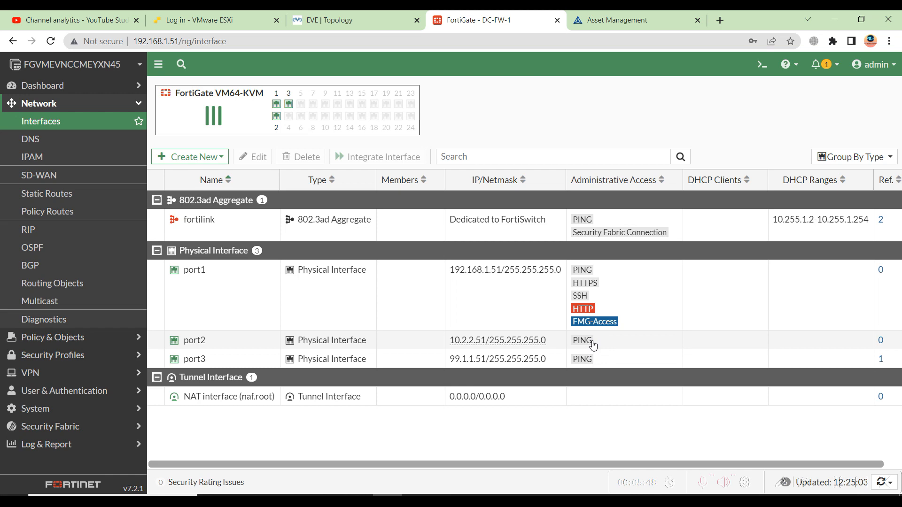
pyautogui.moveTo(537, 340)
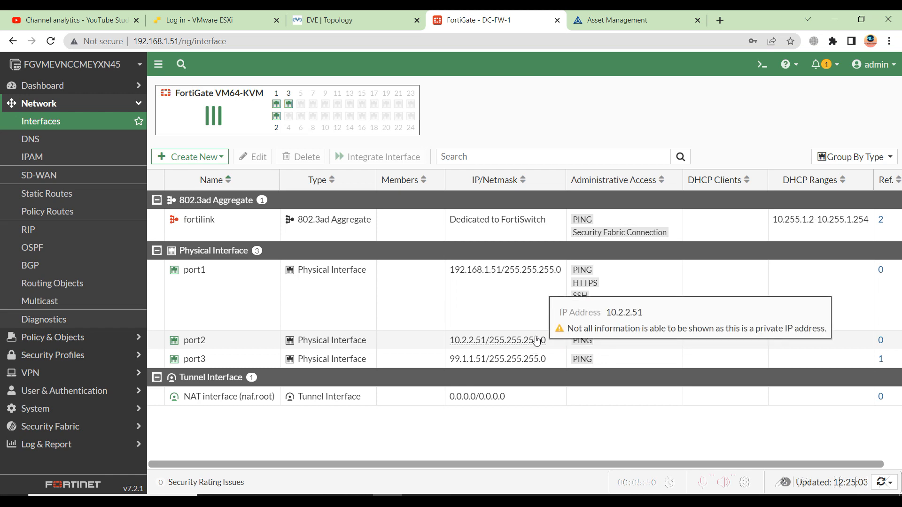
pyautogui.click(357, 14)
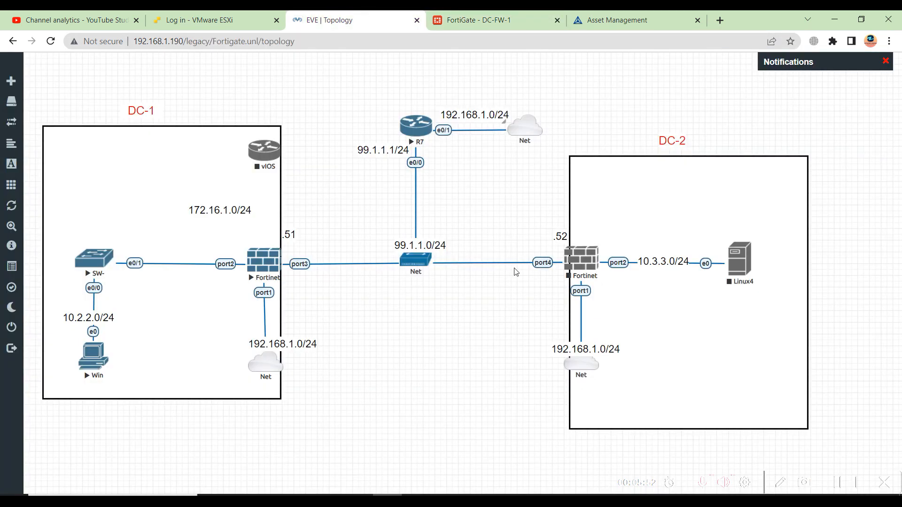
pyautogui.hotkey('alt', 'Tab')
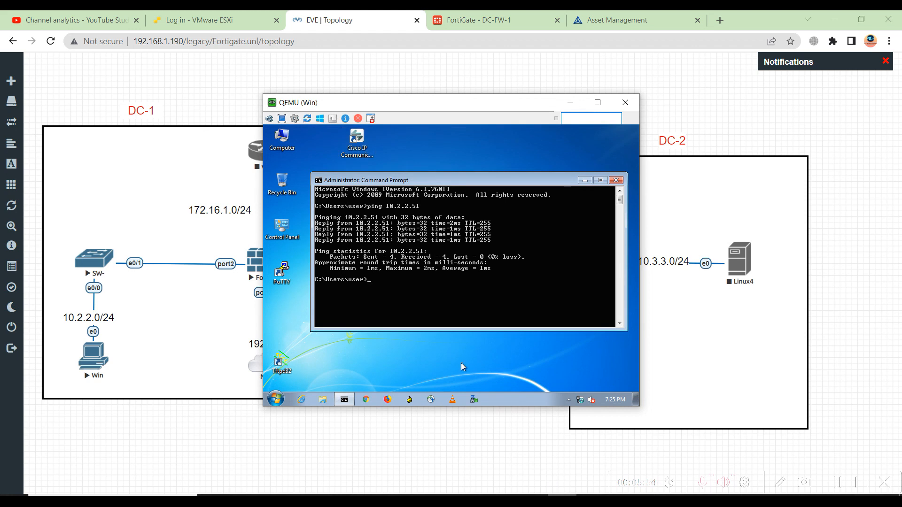